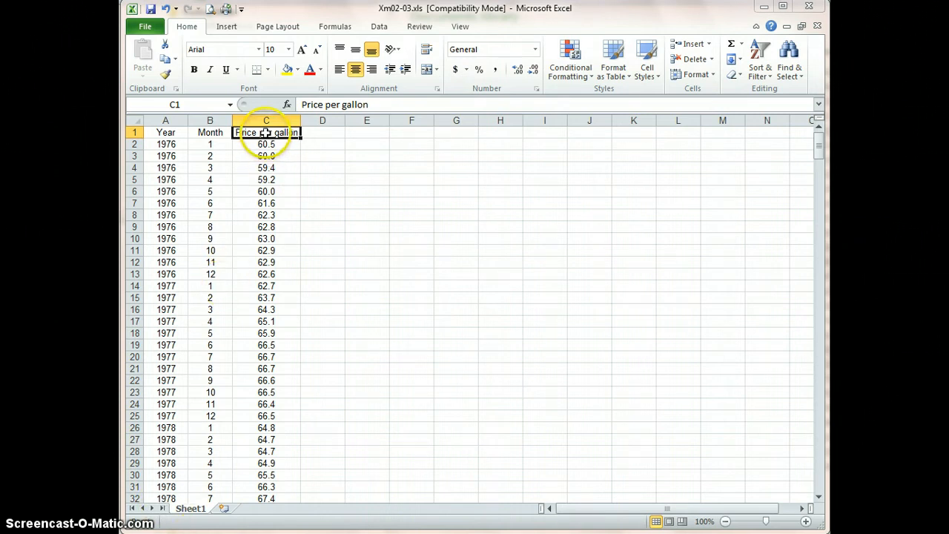
Insert a basic 2-D line chart from the Price per gallon data in C1:C409
{"action": "left_click_drag", "start_coordinate": [265, 136], "coordinate": [289, 477]}
{"action": "left_click_drag", "start_coordinate": [265, 526], "coordinate": [267, 472]}
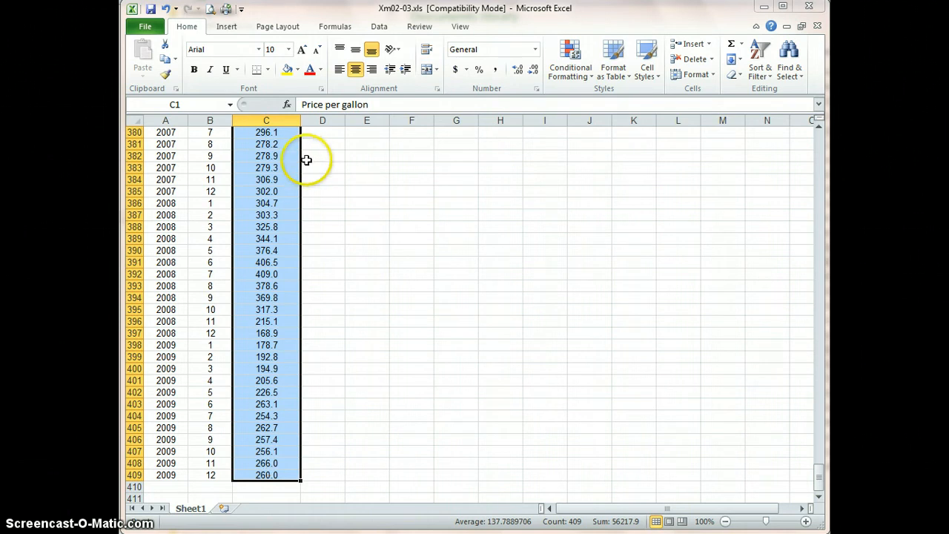
{"action": "left_click", "coordinate": [223, 27]}
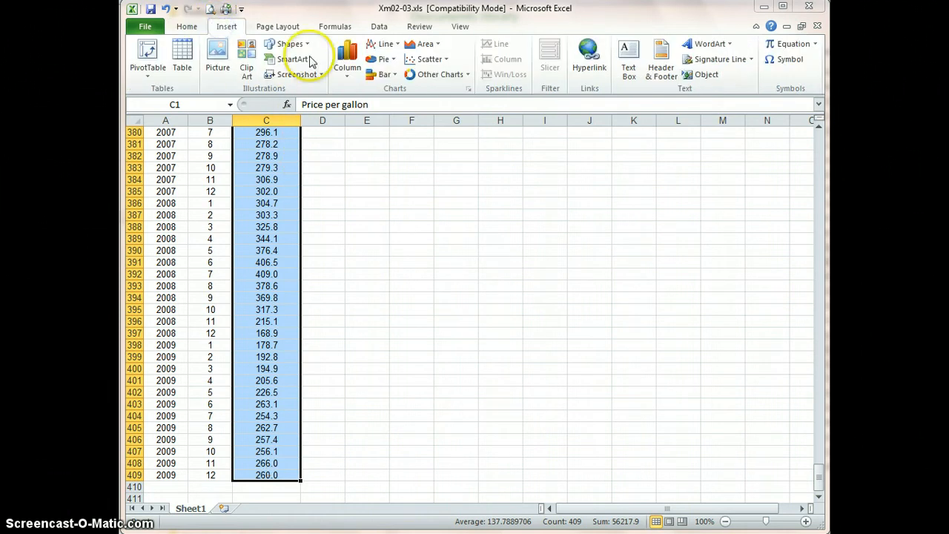
{"action": "left_click", "coordinate": [386, 45]}
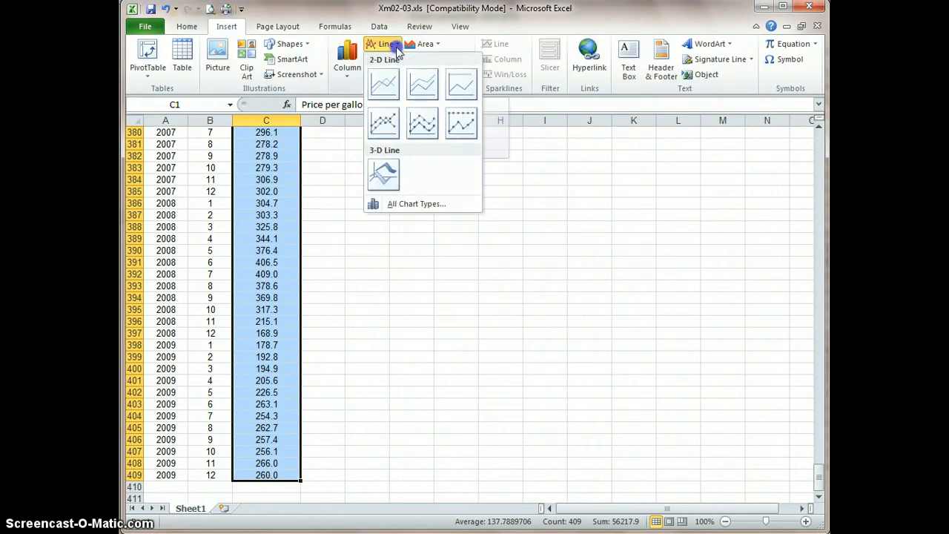
{"action": "left_click", "coordinate": [384, 84]}
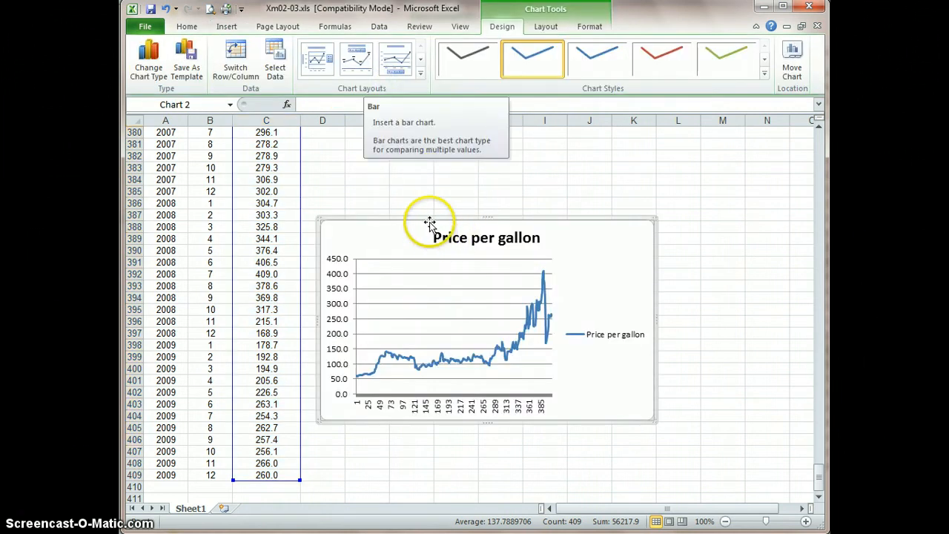
Move the line chart up beside the data so it starts near row 352, and enlarge it to about row 374
{"action": "left_click_drag", "start_coordinate": [431, 223], "coordinate": [461, 139]}
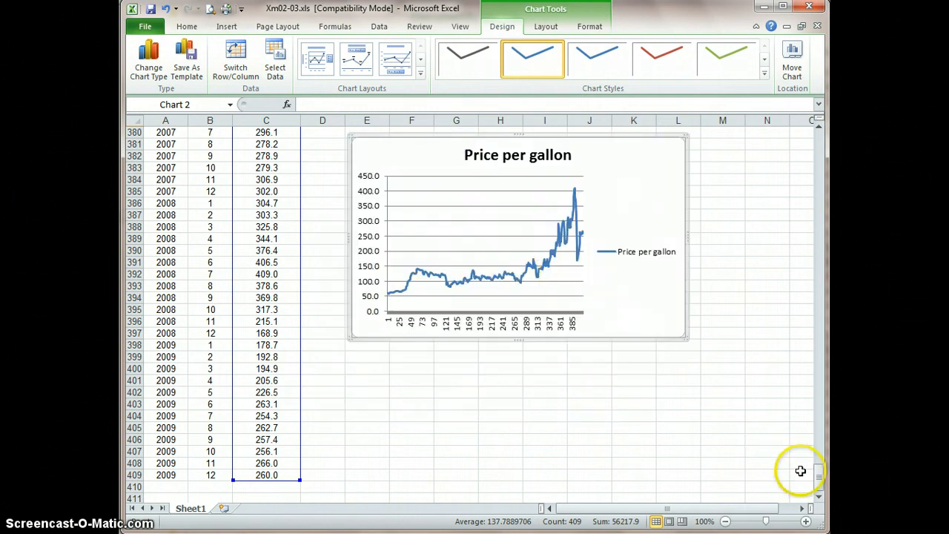
{"action": "left_click_drag", "start_coordinate": [819, 473], "coordinate": [816, 451]}
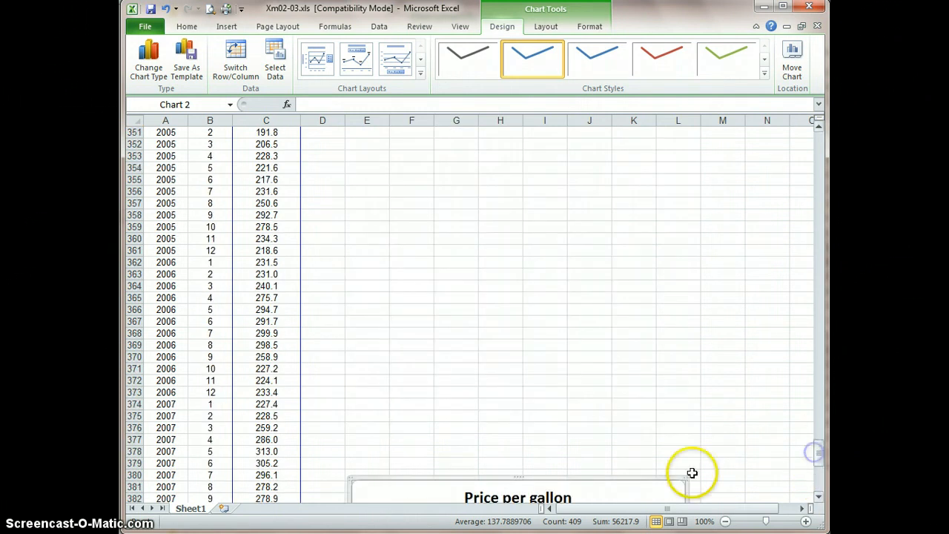
{"action": "left_click_drag", "start_coordinate": [612, 479], "coordinate": [594, 132]}
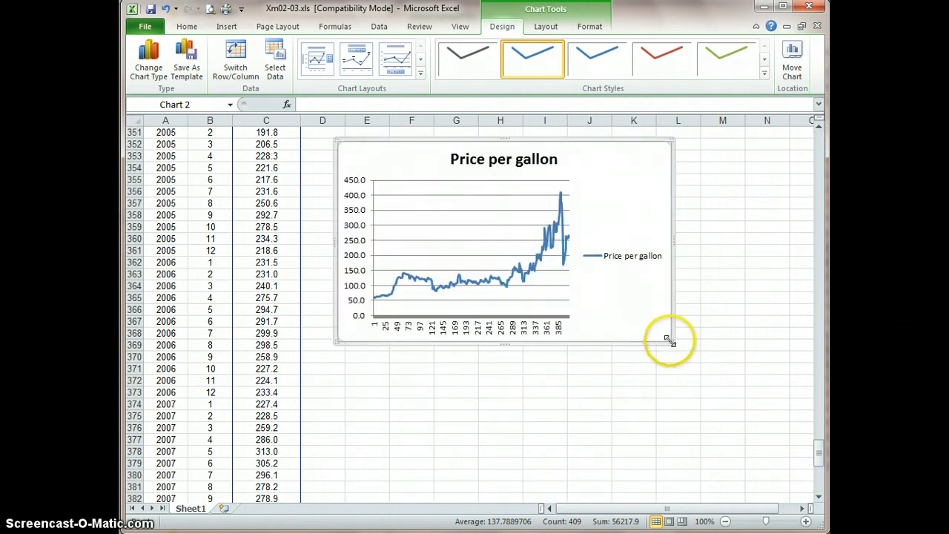
{"action": "left_click_drag", "start_coordinate": [669, 340], "coordinate": [730, 407]}
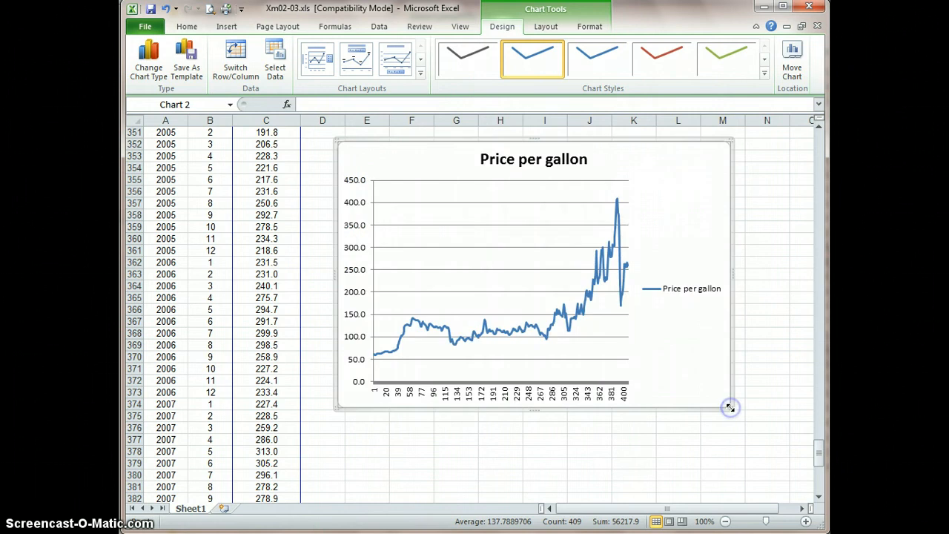
Remove the title from the line chart
{"action": "left_click", "coordinate": [547, 30]}
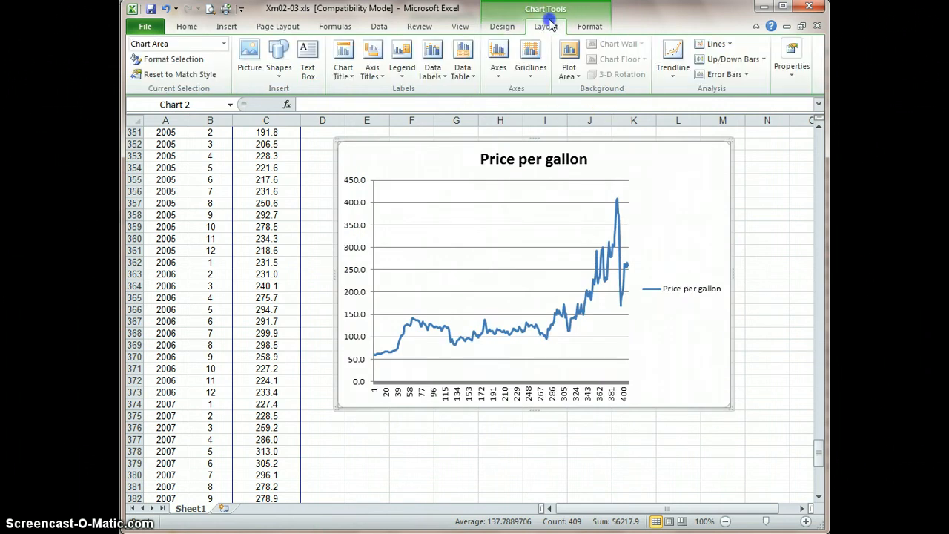
{"action": "left_click", "coordinate": [352, 72]}
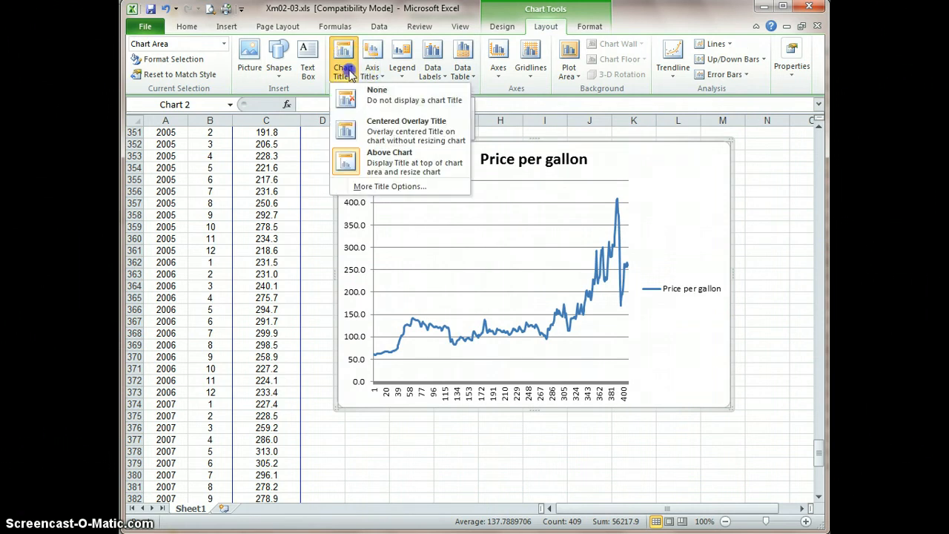
{"action": "left_click", "coordinate": [351, 95]}
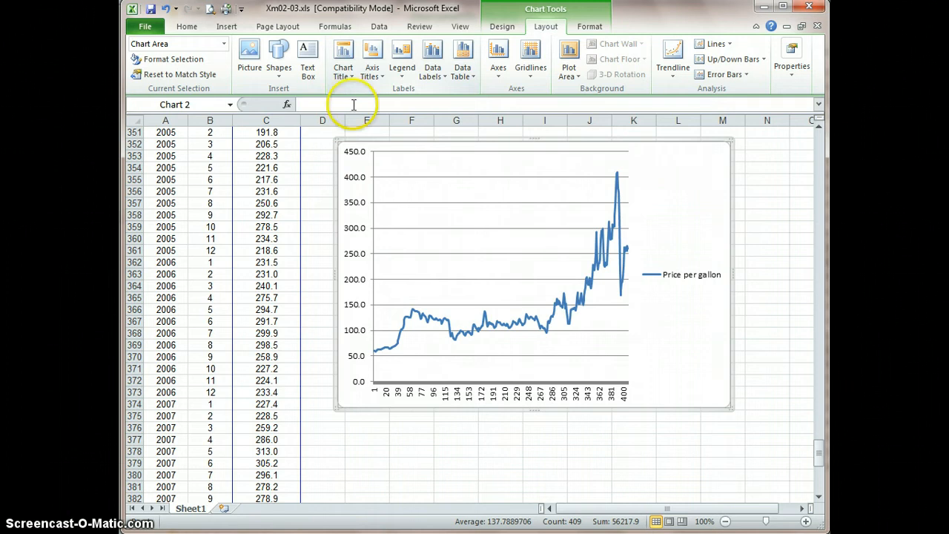
Add a title below the chart's primary horizontal axis reading "Month"
{"action": "left_click", "coordinate": [377, 79]}
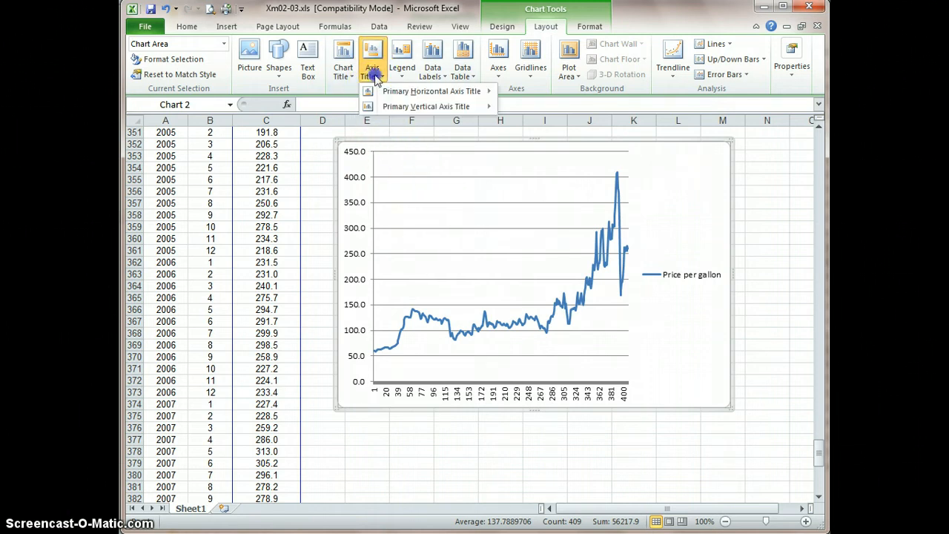
{"action": "mouse_move", "coordinate": [400, 91]}
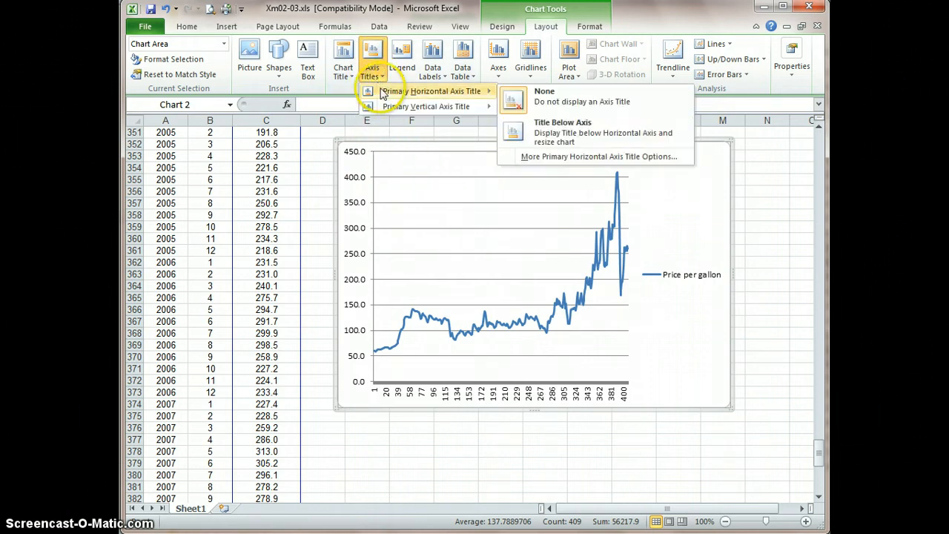
{"action": "left_click", "coordinate": [560, 133]}
{"action": "left_click", "coordinate": [501, 390]}
{"action": "double_click", "coordinate": [502, 391]}
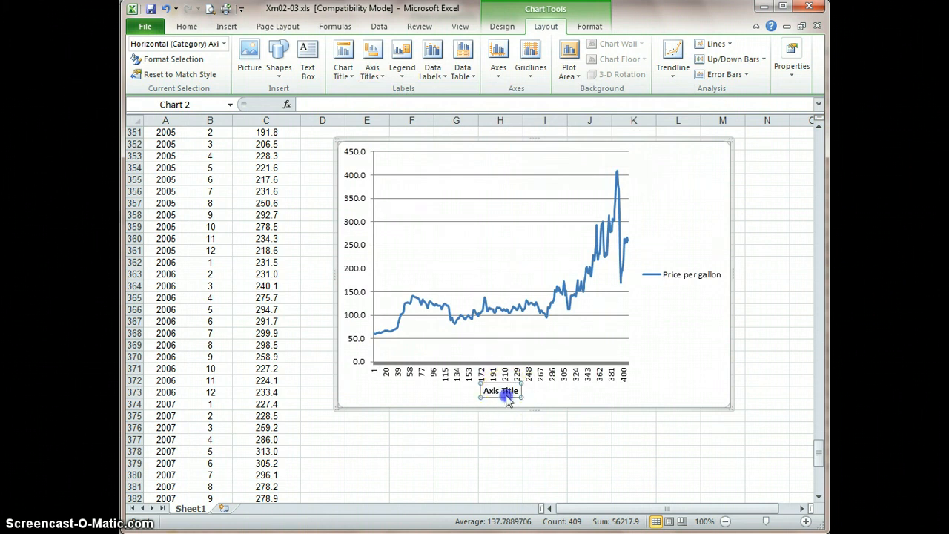
{"action": "left_click", "coordinate": [603, 425]}
{"action": "left_click", "coordinate": [497, 391]}
{"action": "left_click_drag", "start_coordinate": [480, 392], "coordinate": [517, 397]}
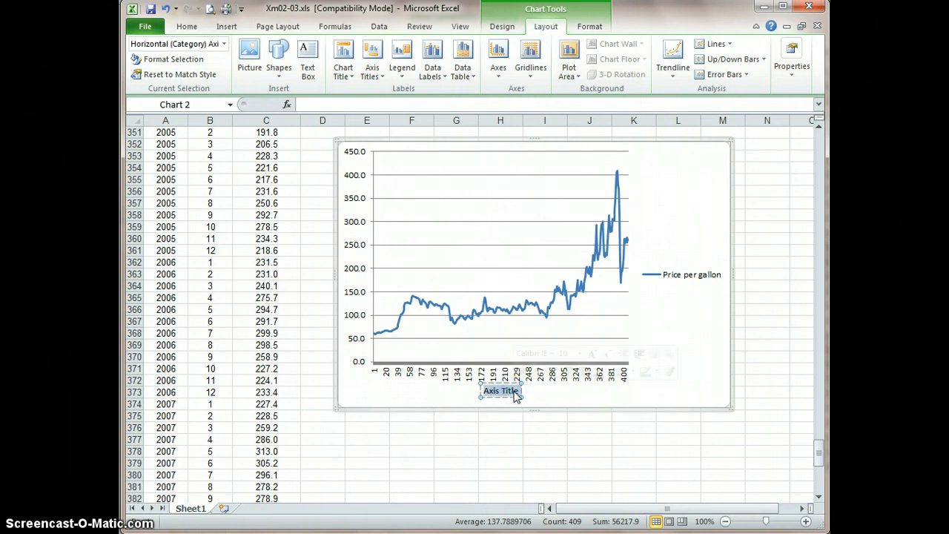
{"action": "type", "text": "Mon"}
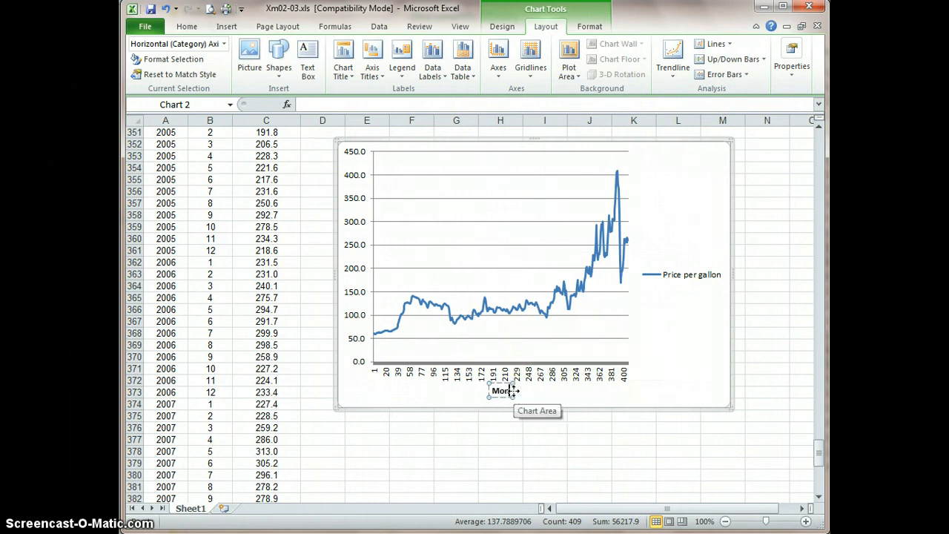
{"action": "type", "text": "th"}
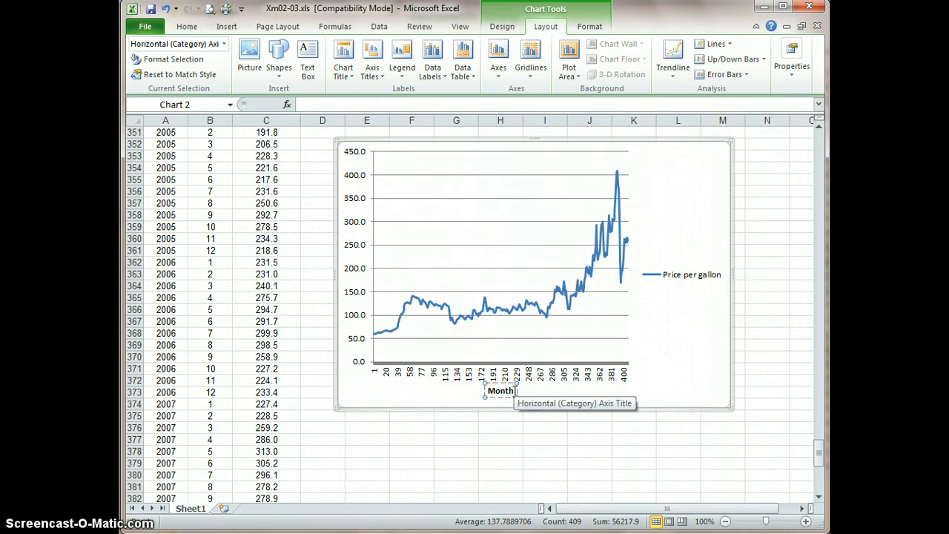
Add a rotated title to the chart's primary vertical axis reading "Average price of gasoline"
{"action": "left_click", "coordinate": [376, 82]}
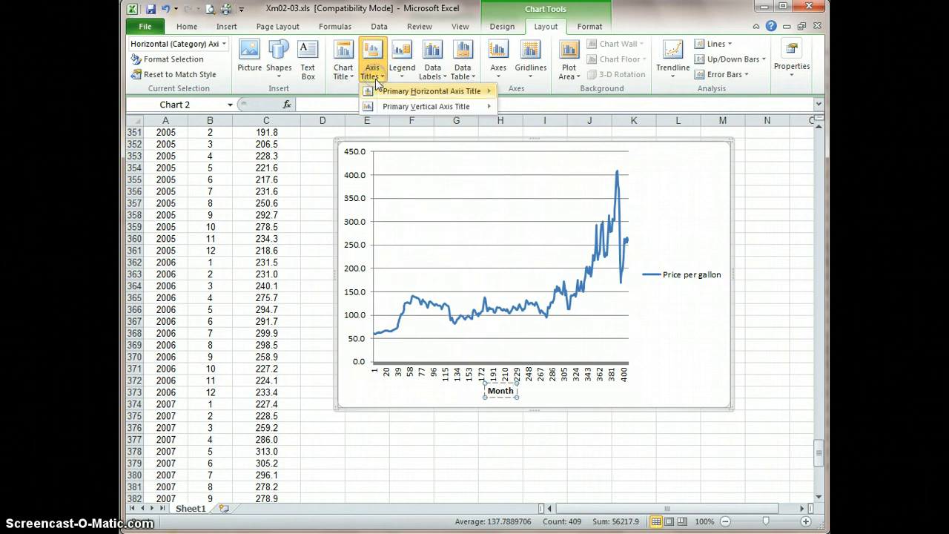
{"action": "mouse_move", "coordinate": [387, 106]}
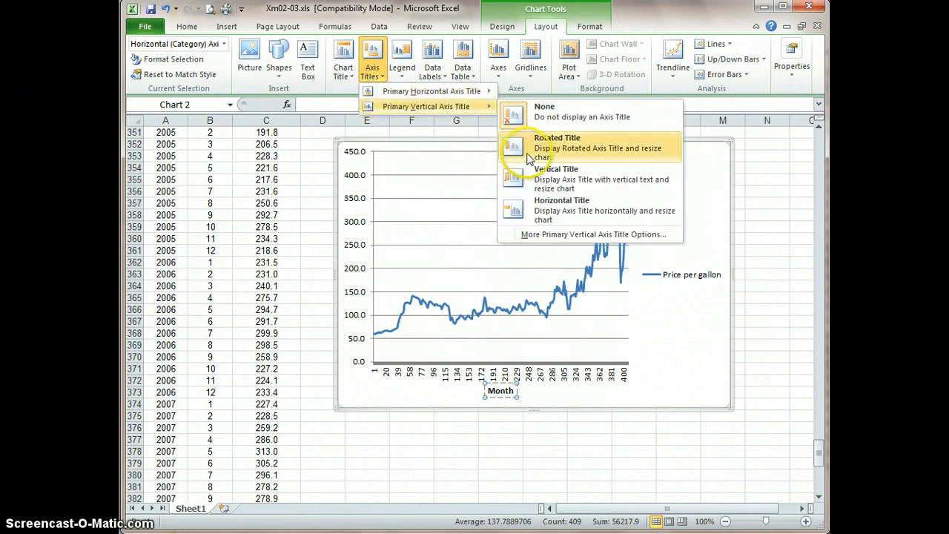
{"action": "left_click", "coordinate": [542, 156]}
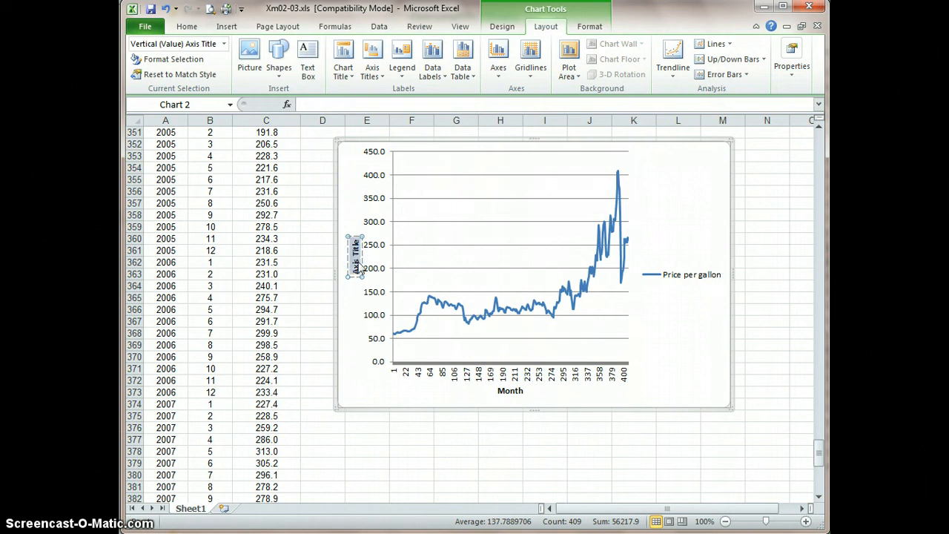
{"action": "type", "text": "Pr"}
{"action": "type", "text": "ne"}
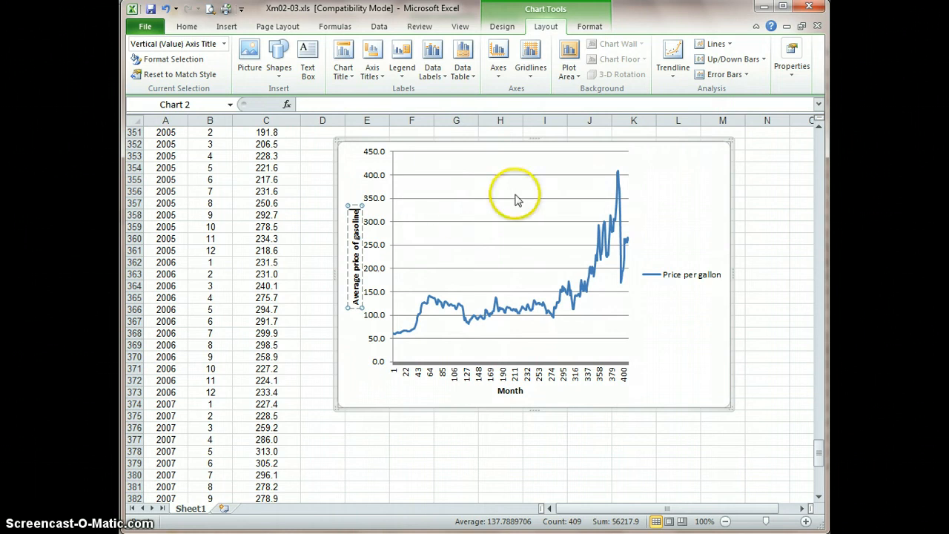
Remove the primary horizontal gridlines from the chart
{"action": "left_click", "coordinate": [531, 74]}
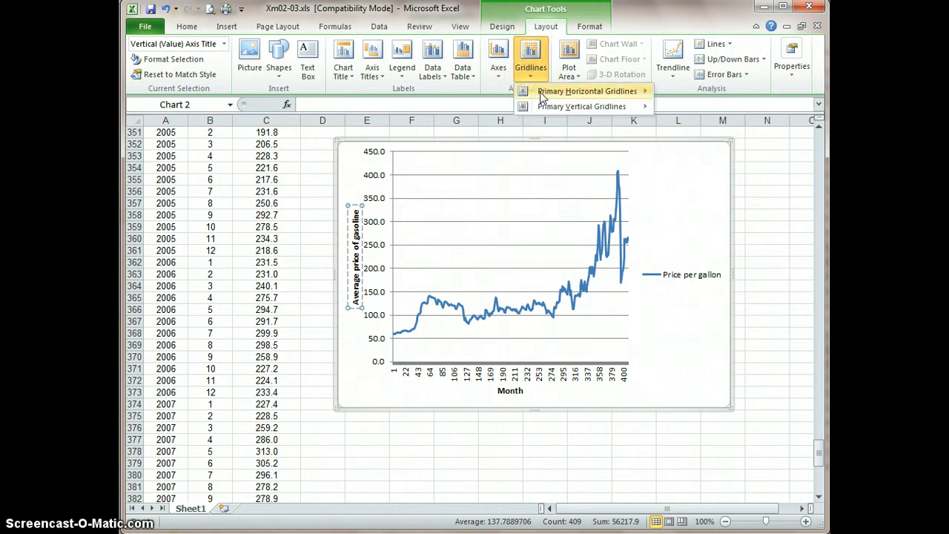
{"action": "mouse_move", "coordinate": [541, 93]}
{"action": "left_click", "coordinate": [689, 102]}
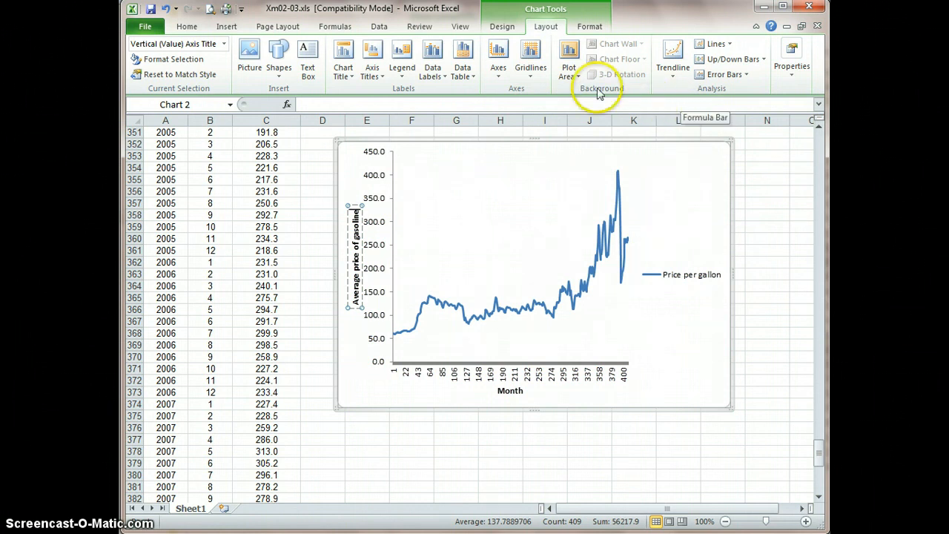
Try the red style with shaded plot area, the thick purple style and the purple style with black background on the chart
{"action": "left_click", "coordinate": [499, 27]}
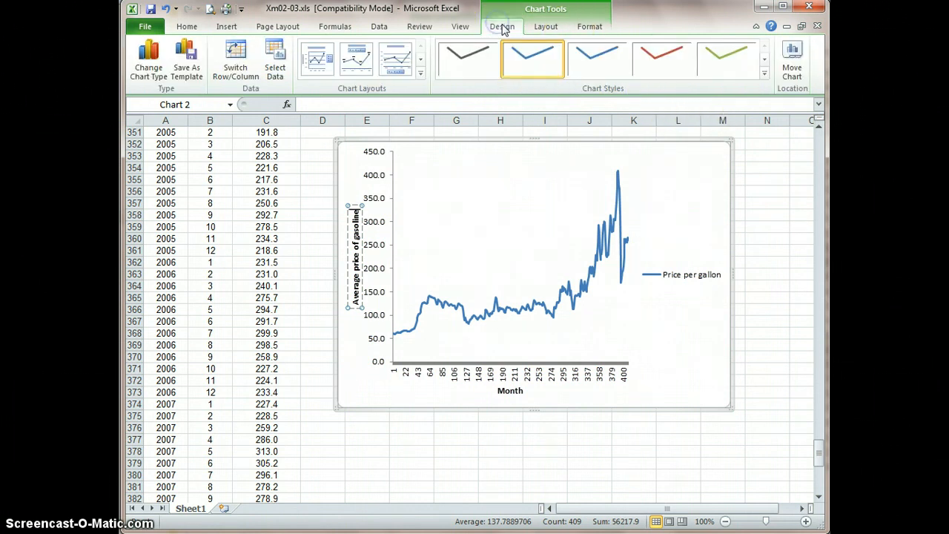
{"action": "left_click", "coordinate": [764, 72]}
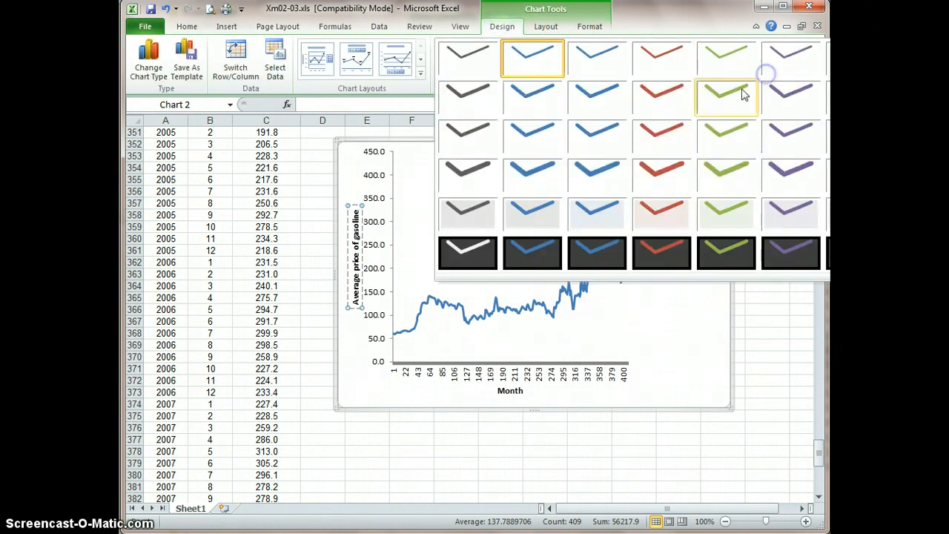
{"action": "left_click", "coordinate": [663, 212]}
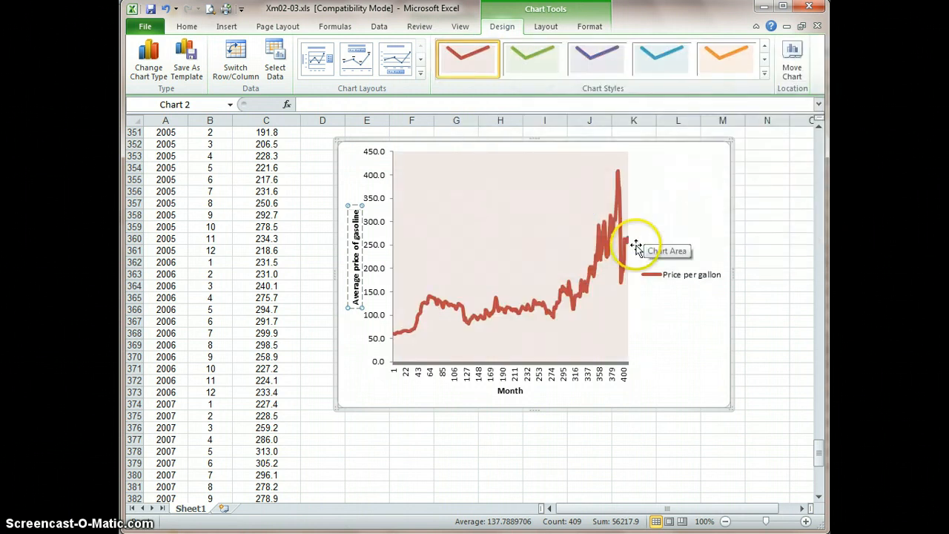
{"action": "left_click", "coordinate": [765, 73]}
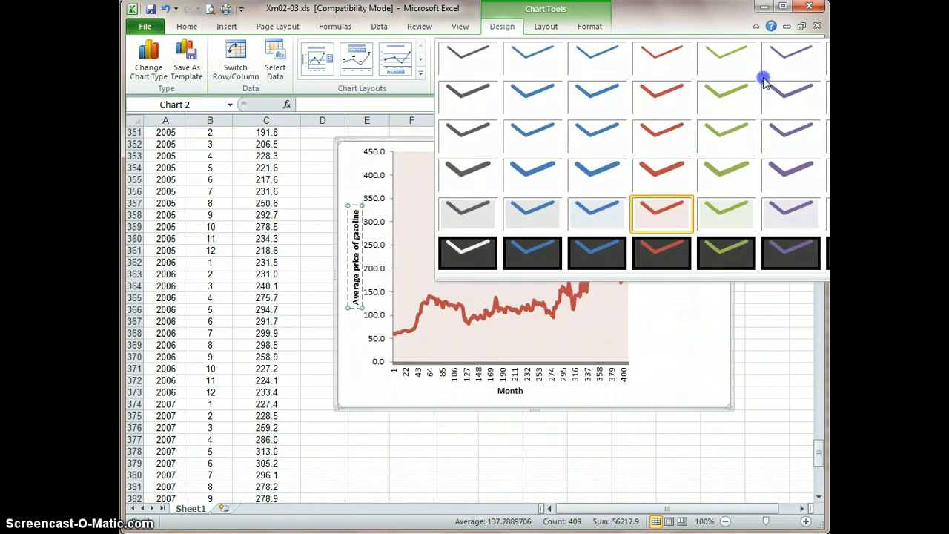
{"action": "left_click", "coordinate": [786, 188]}
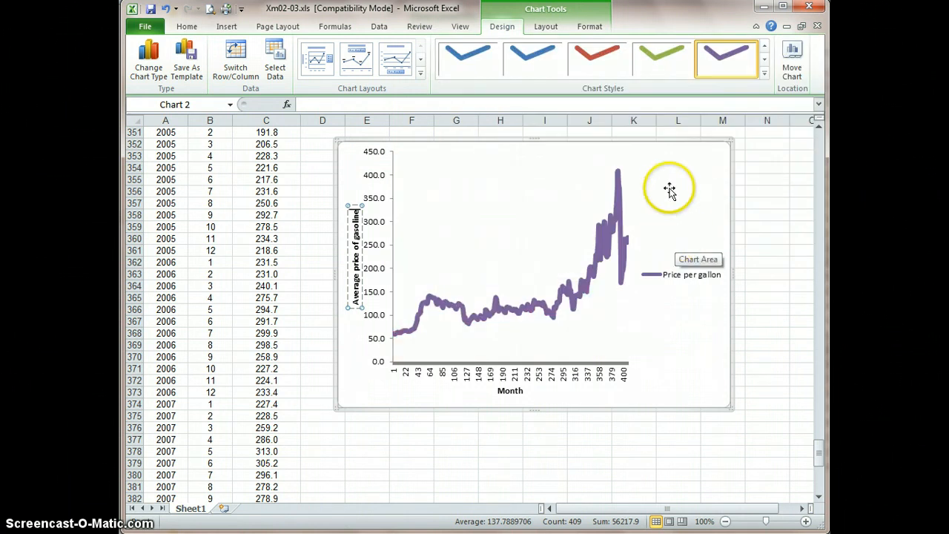
{"action": "left_click", "coordinate": [765, 73]}
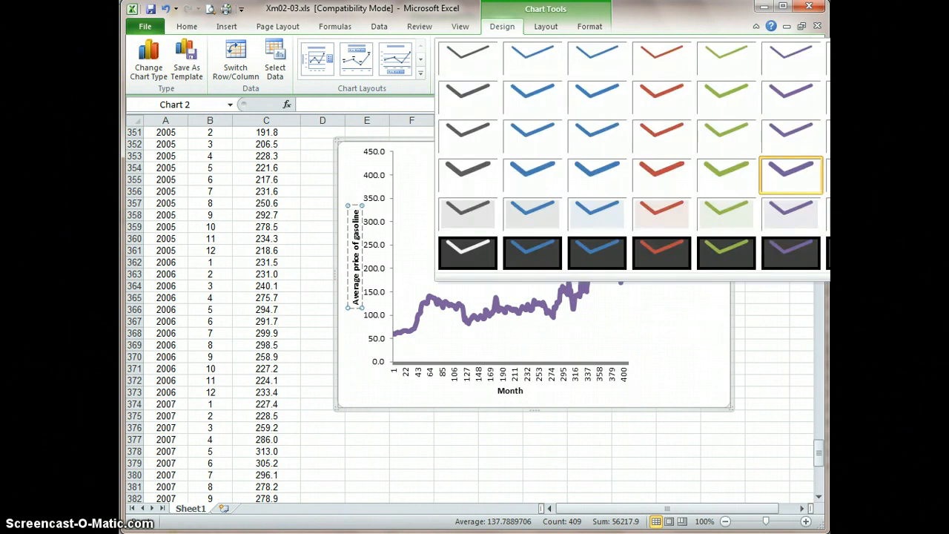
{"action": "left_click", "coordinate": [773, 248]}
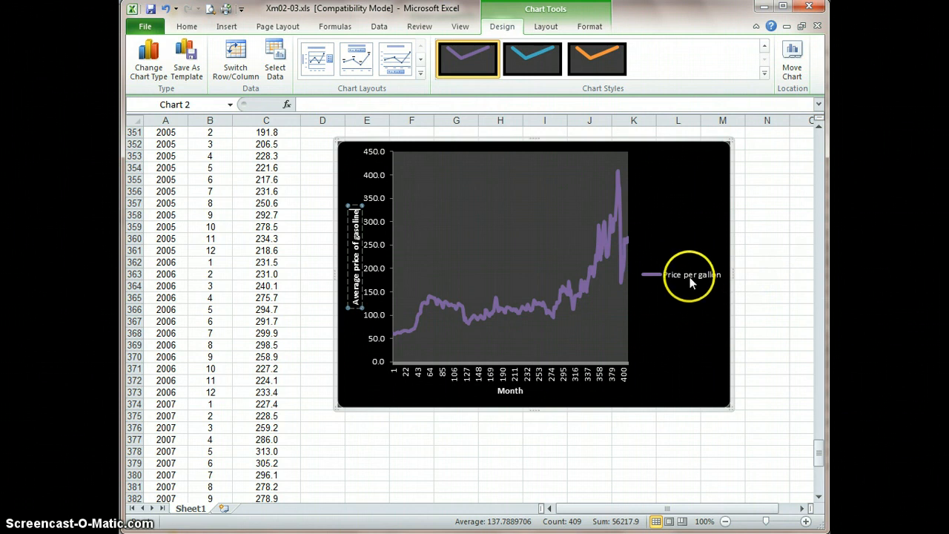
Apply the second-row blue chart style with a thicker line and white background
{"action": "left_click", "coordinate": [763, 73]}
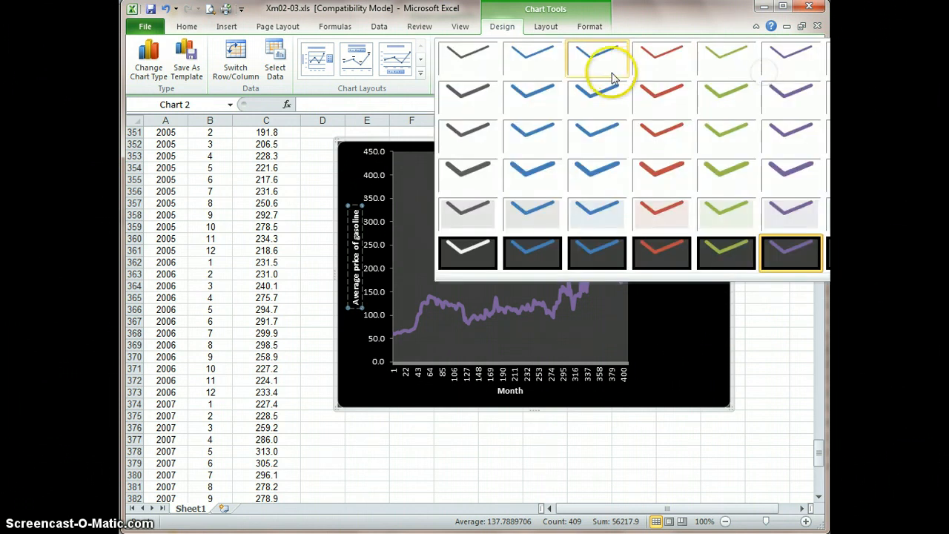
{"action": "left_click", "coordinate": [593, 96]}
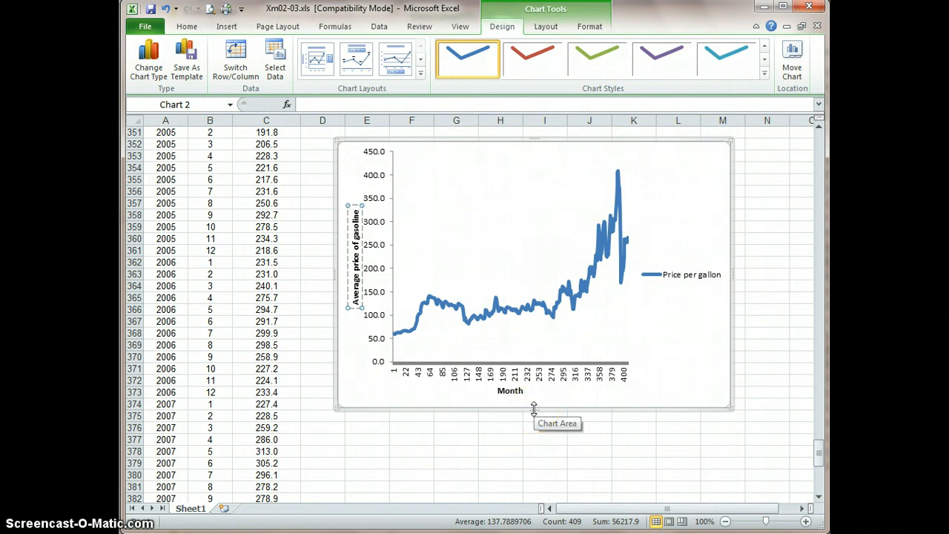
Enlarge the chart by extending its lower edge to about row 379 and its outer side edge to about column N
{"action": "left_click_drag", "start_coordinate": [533, 407], "coordinate": [536, 462]}
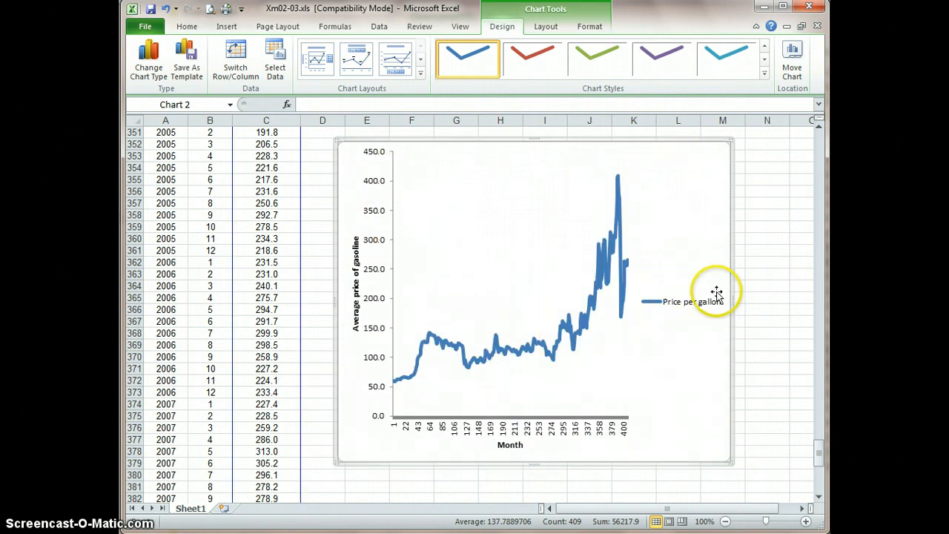
{"action": "left_click_drag", "start_coordinate": [732, 302], "coordinate": [792, 292]}
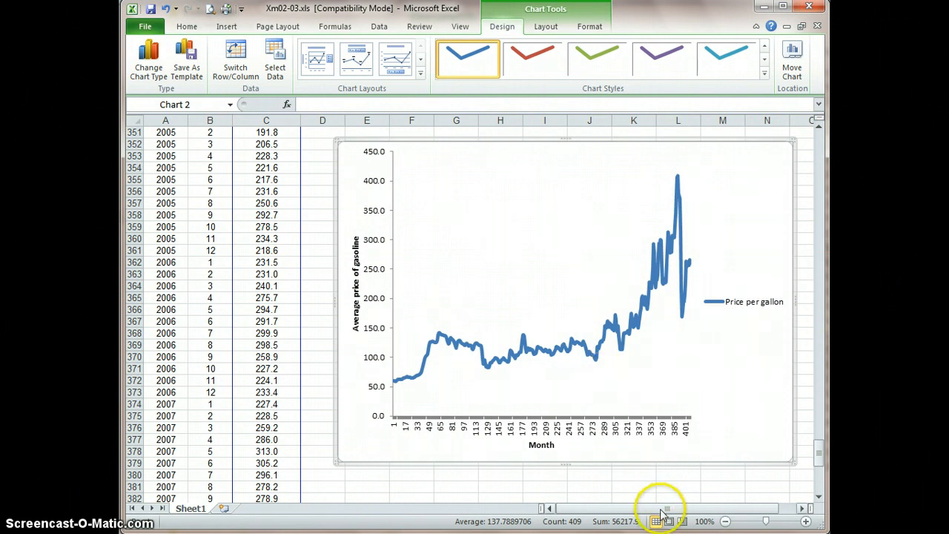
{"action": "left_click_drag", "start_coordinate": [660, 512], "coordinate": [710, 507]}
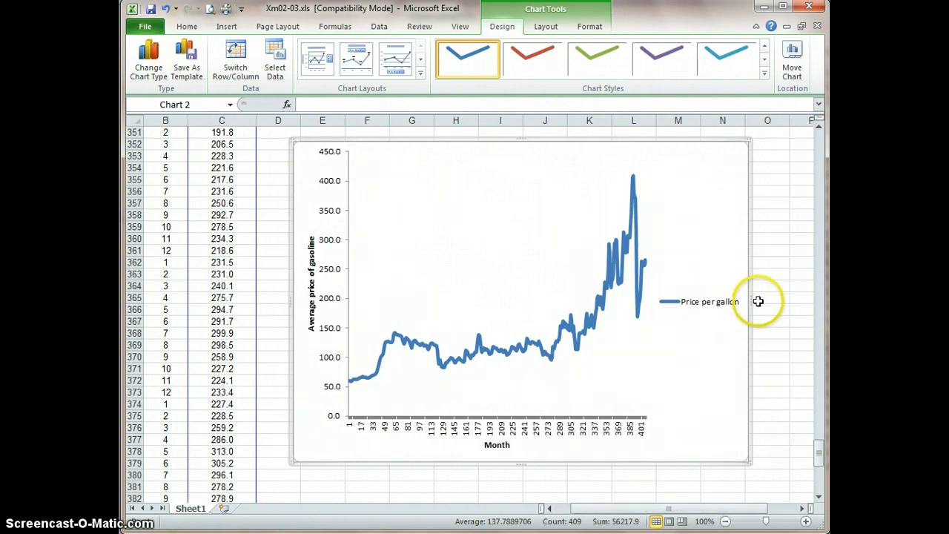
Move the chart closer to the price data and widen it past column P
{"action": "left_click_drag", "start_coordinate": [758, 302], "coordinate": [736, 307]}
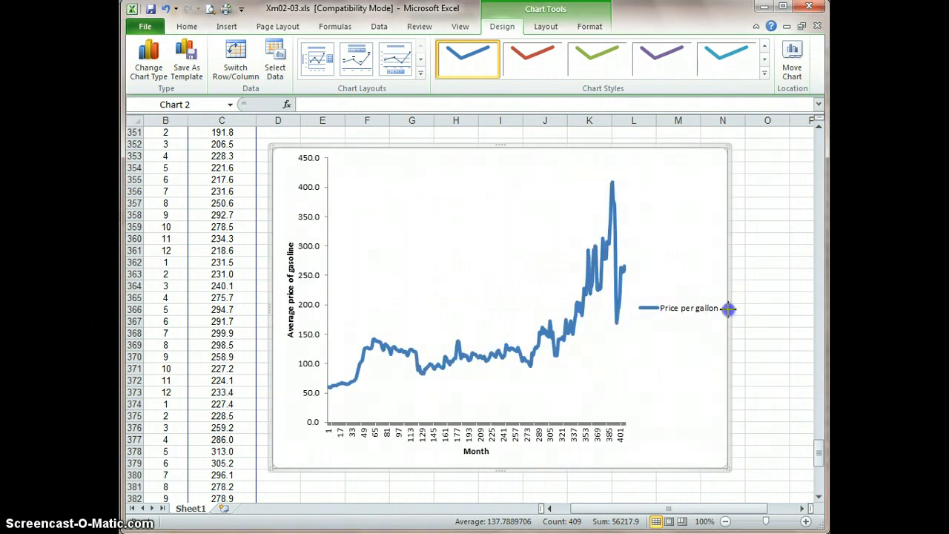
{"action": "left_click_drag", "start_coordinate": [729, 308], "coordinate": [814, 307]}
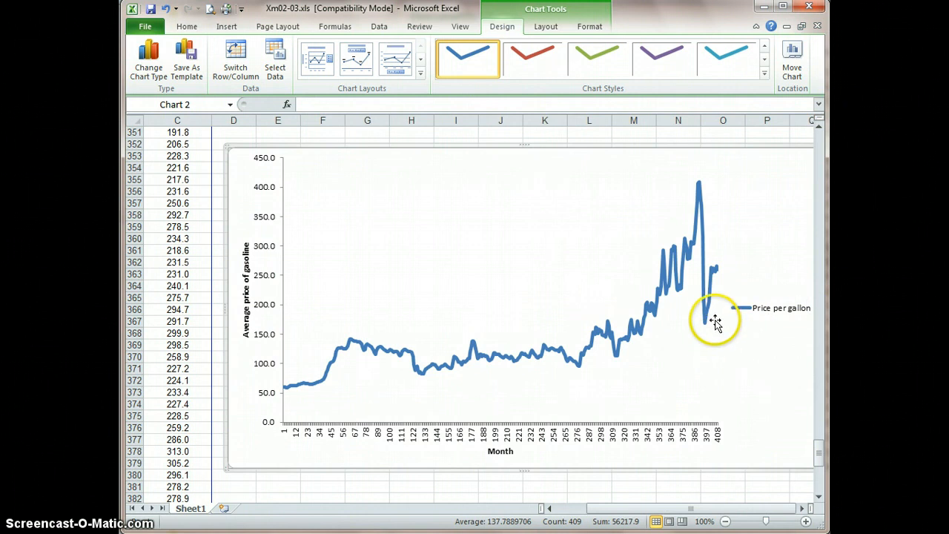
Move the chart to a new sheet named Chart1 and try to resize it there
{"action": "left_click", "coordinate": [792, 57]}
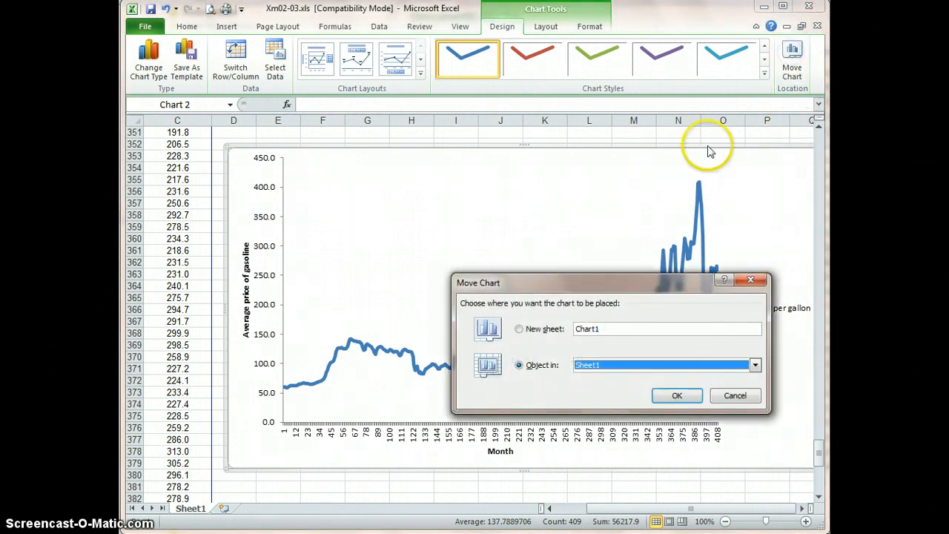
{"action": "left_click", "coordinate": [518, 329]}
{"action": "left_click", "coordinate": [667, 396]}
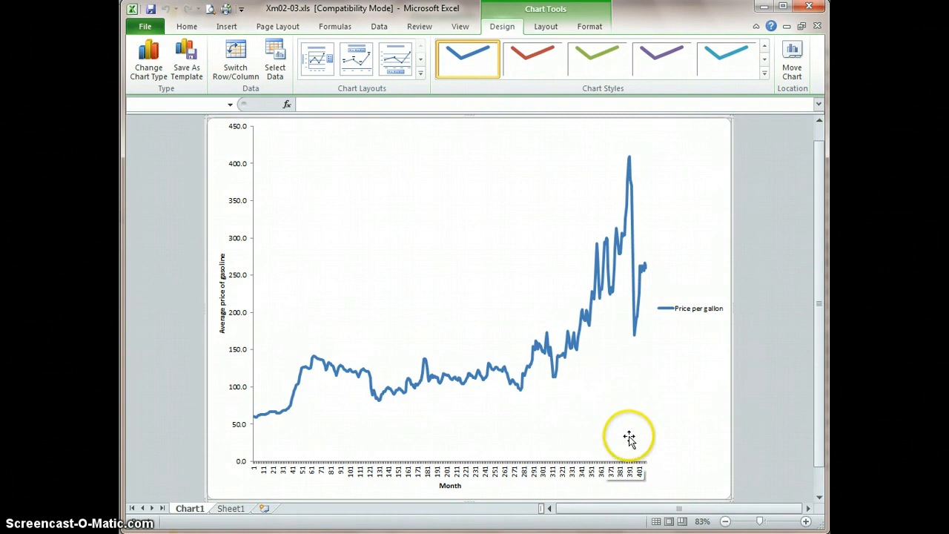
{"action": "left_click", "coordinate": [730, 311]}
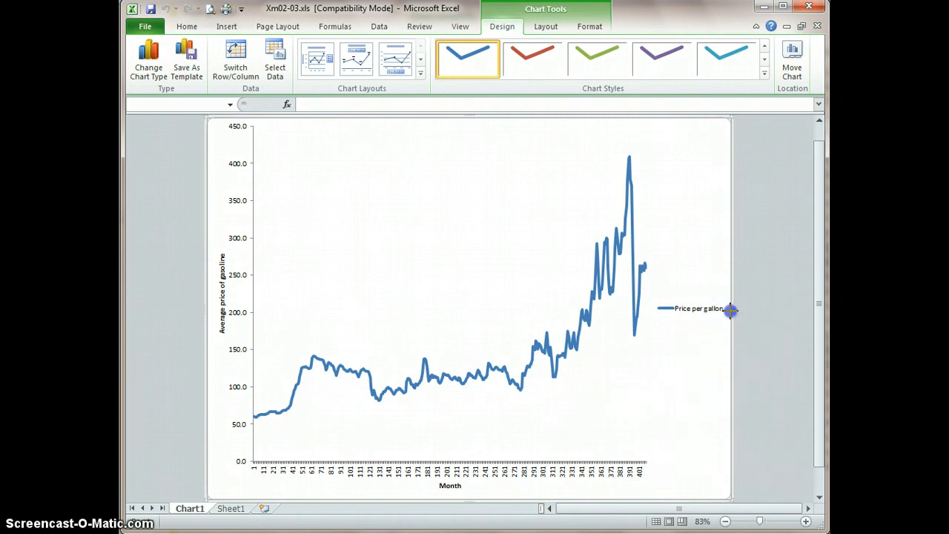
{"action": "left_click", "coordinate": [472, 470]}
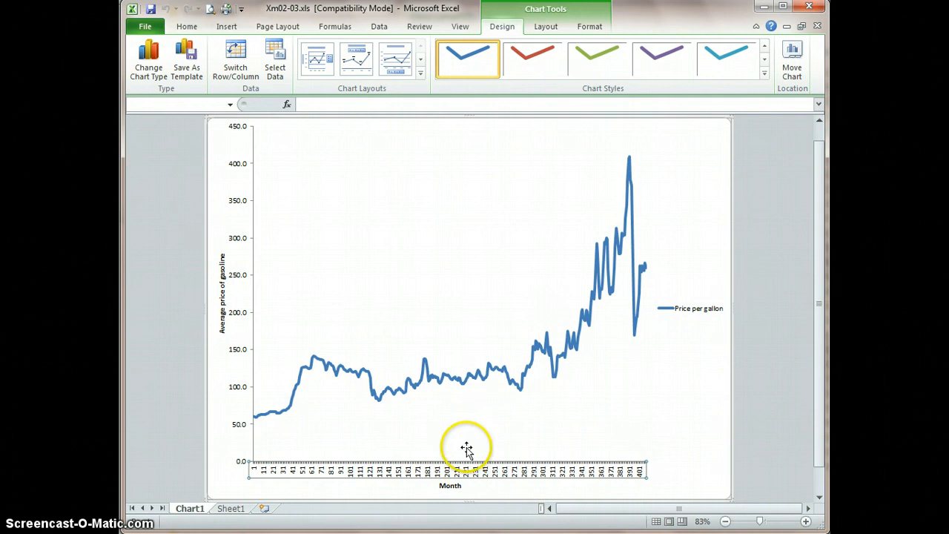
Move the chart back into Sheet1 as an embedded object
{"action": "left_click", "coordinate": [792, 61]}
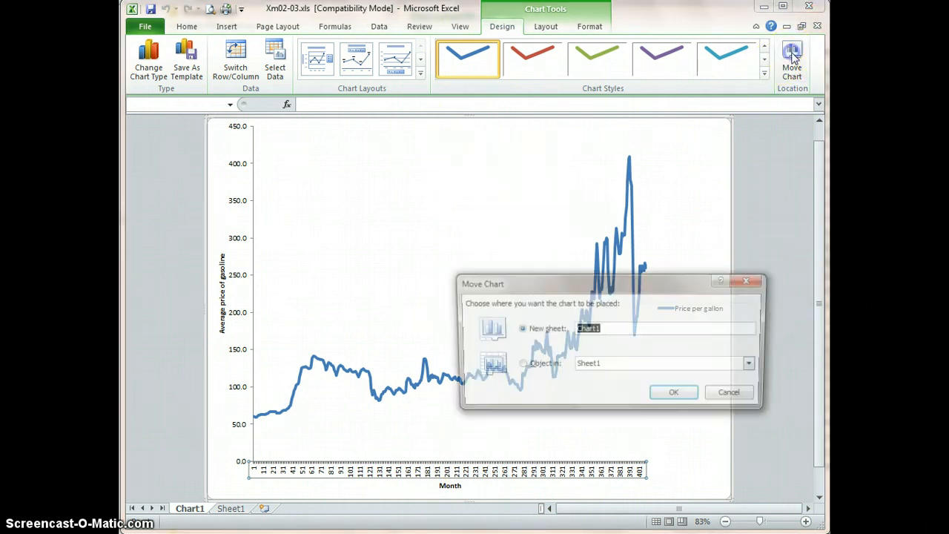
{"action": "left_click", "coordinate": [519, 366]}
{"action": "left_click", "coordinate": [665, 394]}
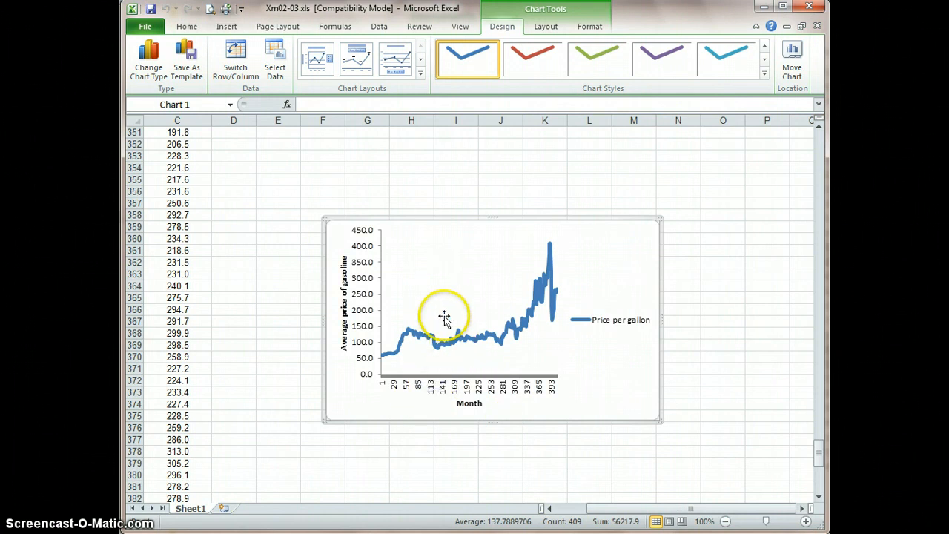
Widen the embedded chart to about the end of column O and remove its legend
{"action": "left_click_drag", "start_coordinate": [663, 318], "coordinate": [743, 311]}
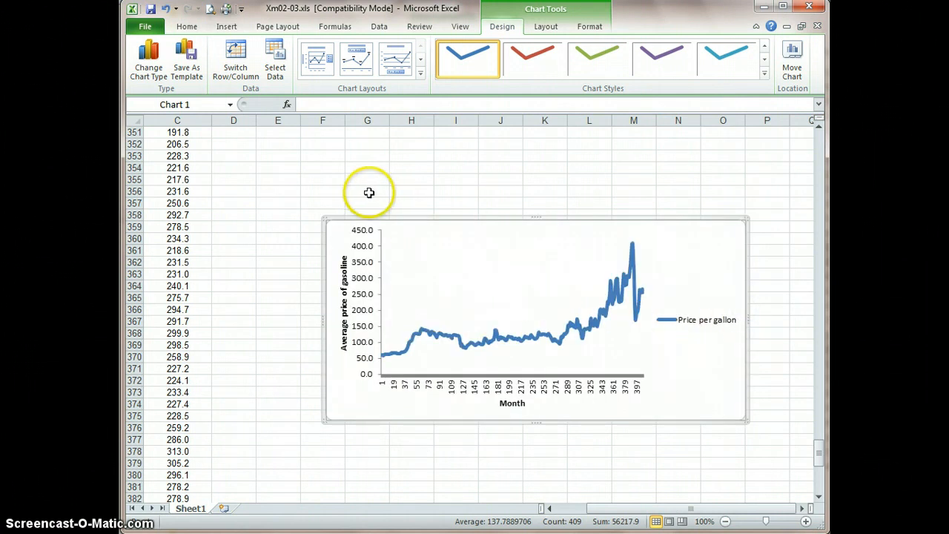
{"action": "left_click", "coordinate": [545, 30]}
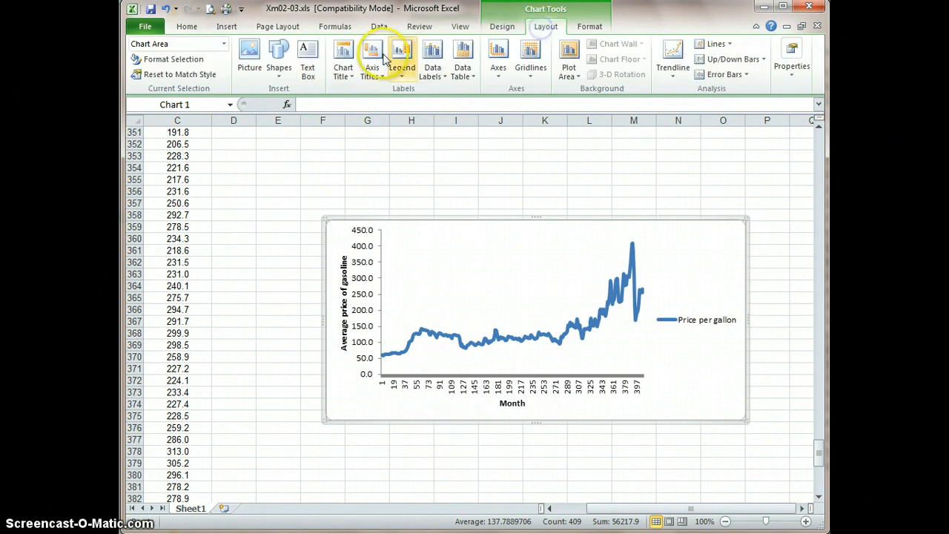
{"action": "left_click", "coordinate": [402, 71]}
{"action": "left_click", "coordinate": [414, 102]}
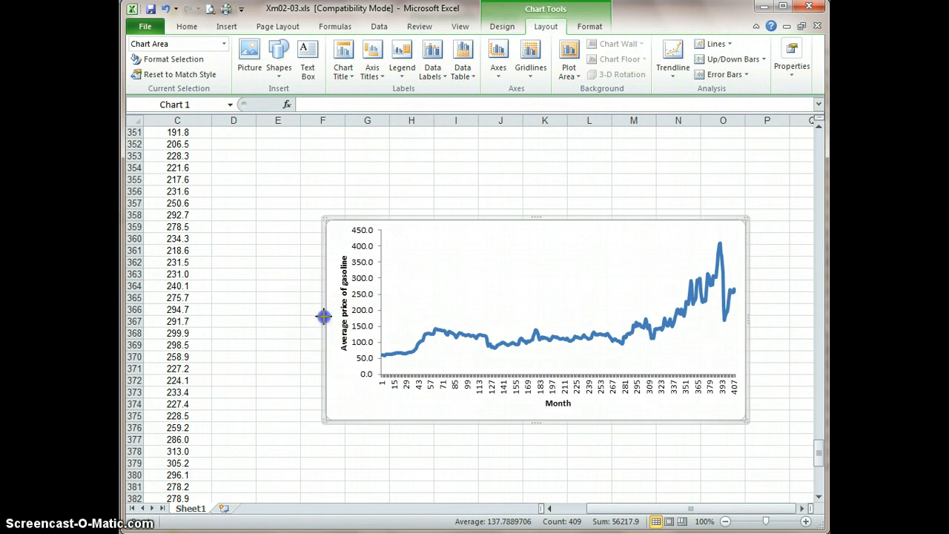
Enlarge the chart by extending its axis-title side to column E and its upper edge to about row 354
{"action": "left_click_drag", "start_coordinate": [323, 316], "coordinate": [264, 317]}
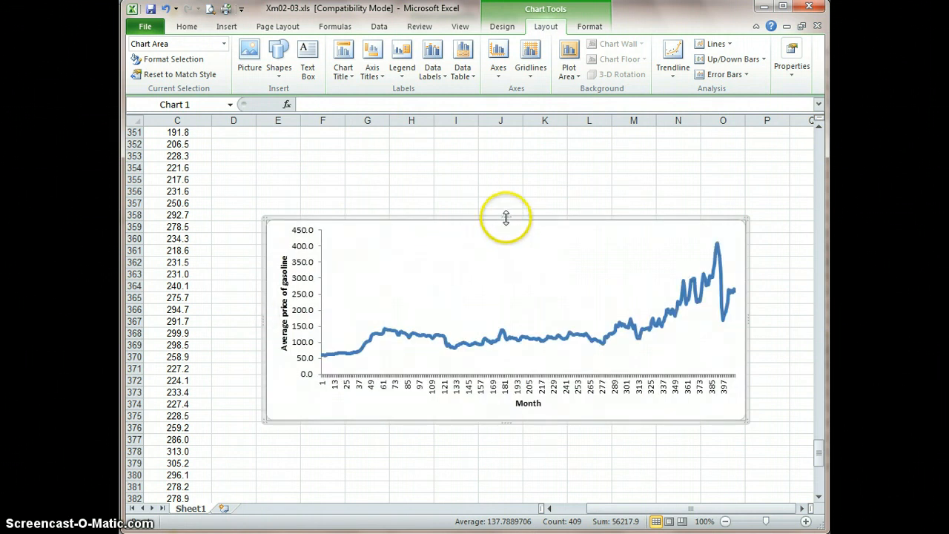
{"action": "left_click_drag", "start_coordinate": [505, 217], "coordinate": [505, 167]}
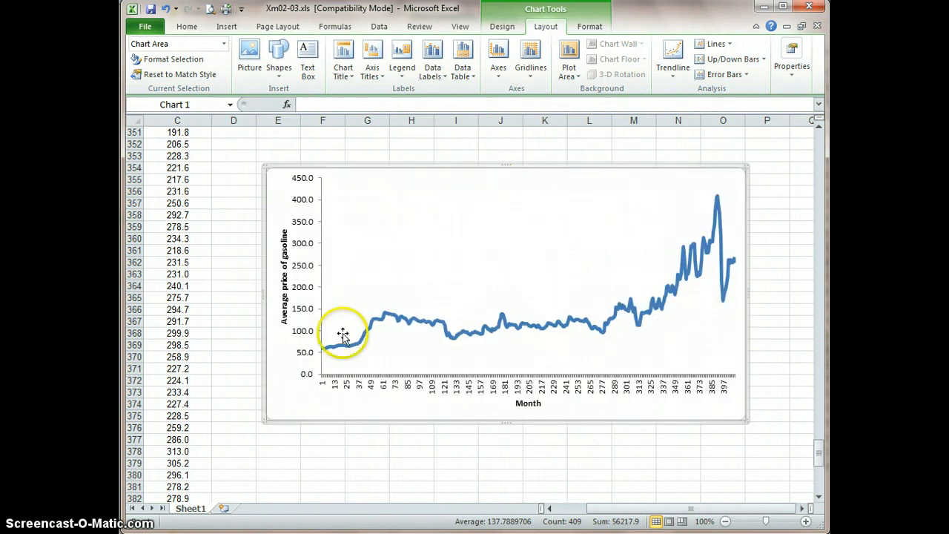